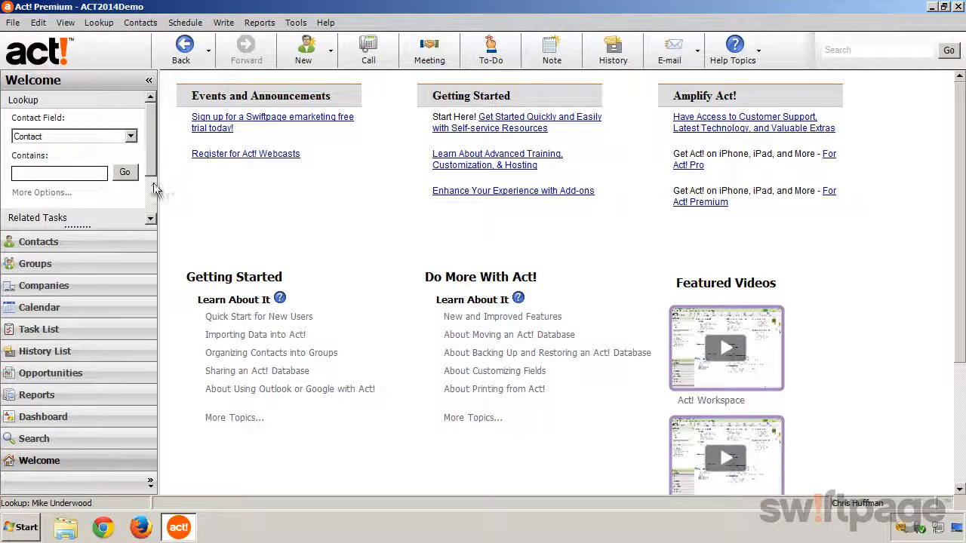
Step: Open the contact record of the owner of T-Bone's Steakhouse from the company's record
{"action": "left_click", "coordinate": [86, 286]}
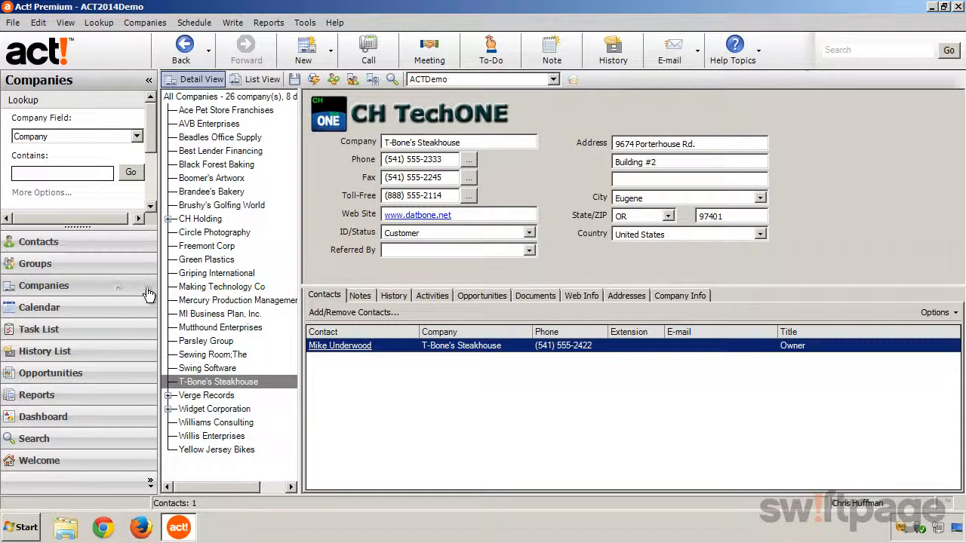
{"action": "left_click", "coordinate": [218, 381]}
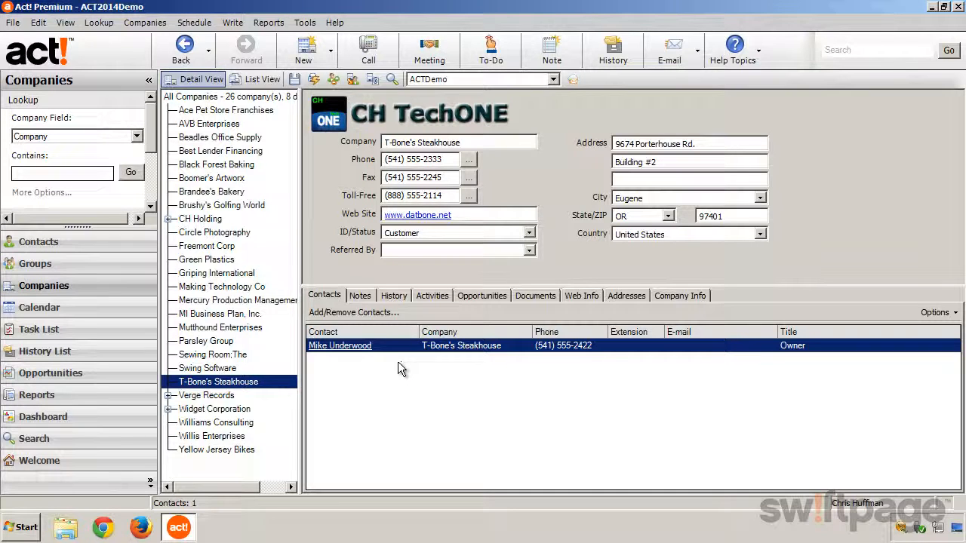
{"action": "left_click", "coordinate": [341, 345]}
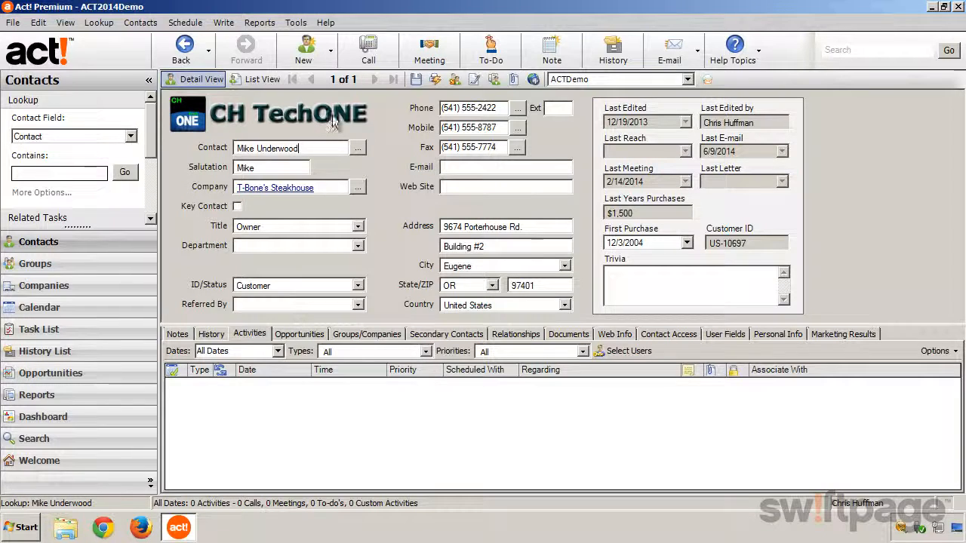
Step: Start scheduling a call with this contact for 12/20/2013 at 10:30 AM
{"action": "left_click", "coordinate": [366, 54]}
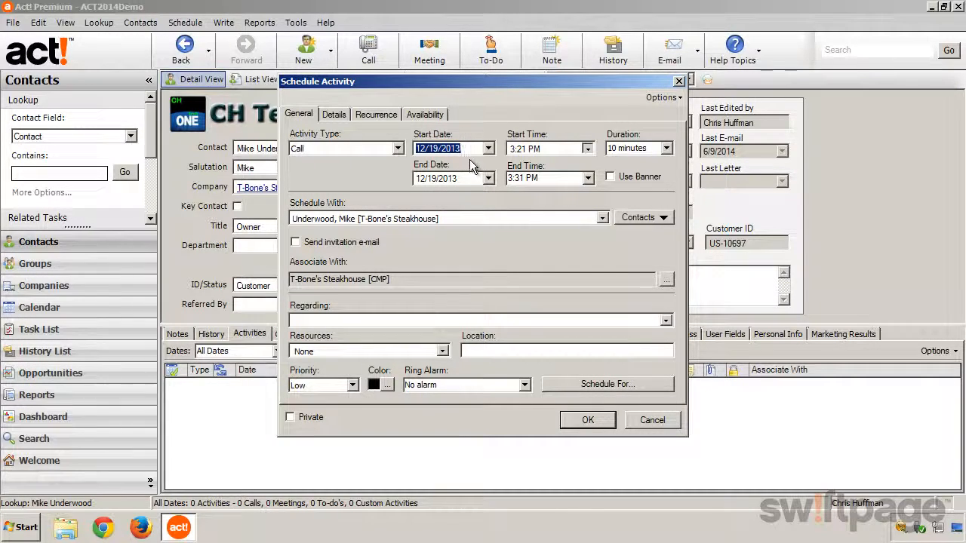
{"action": "left_click", "coordinate": [489, 148]}
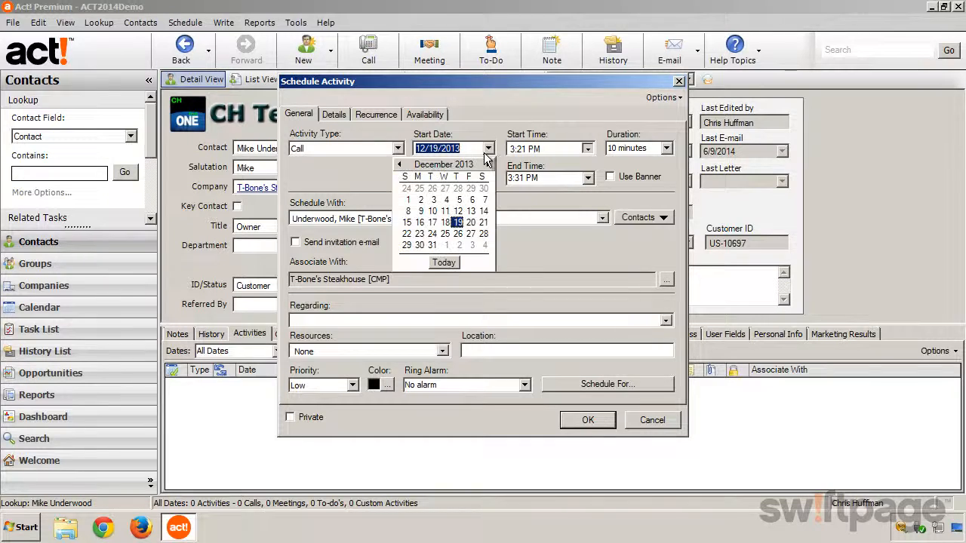
{"action": "left_click", "coordinate": [470, 219]}
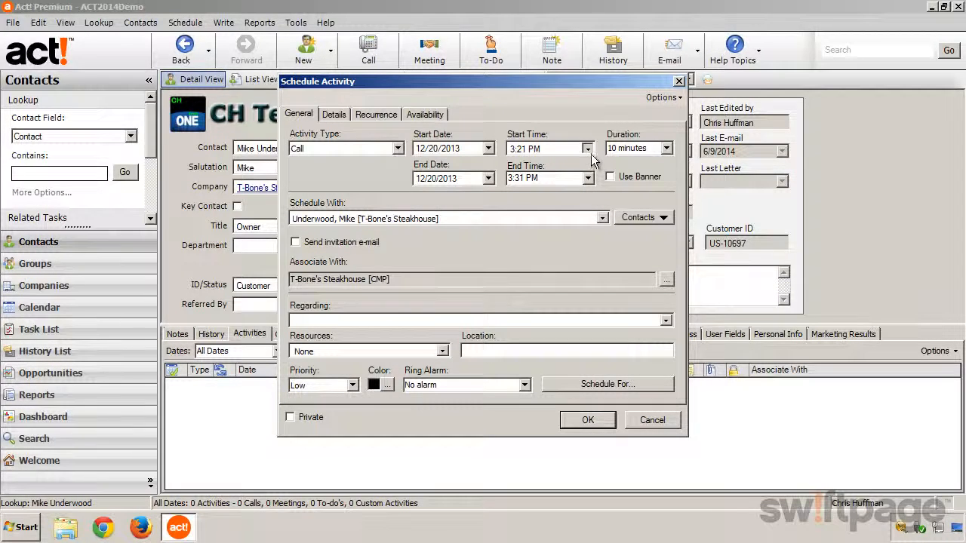
{"action": "left_click", "coordinate": [588, 151]}
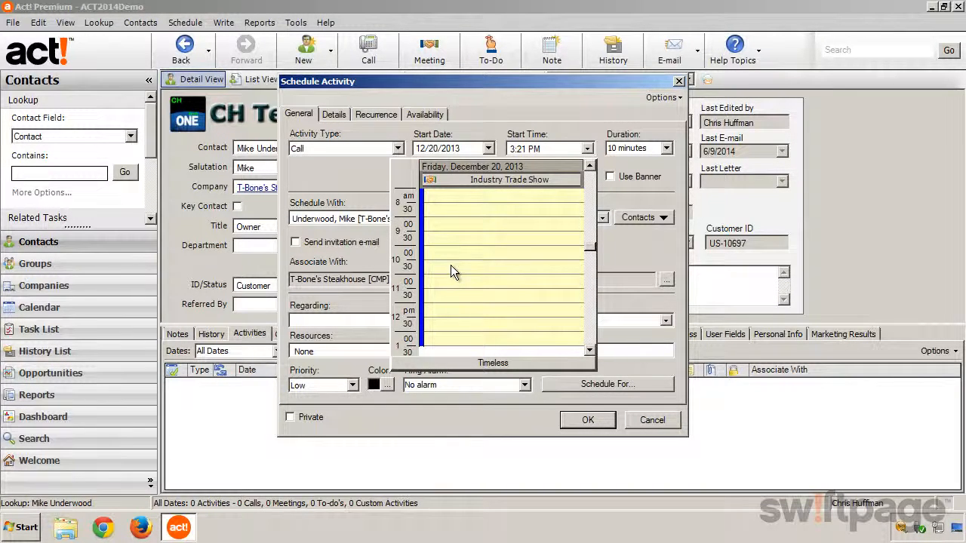
{"action": "left_click", "coordinate": [451, 266]}
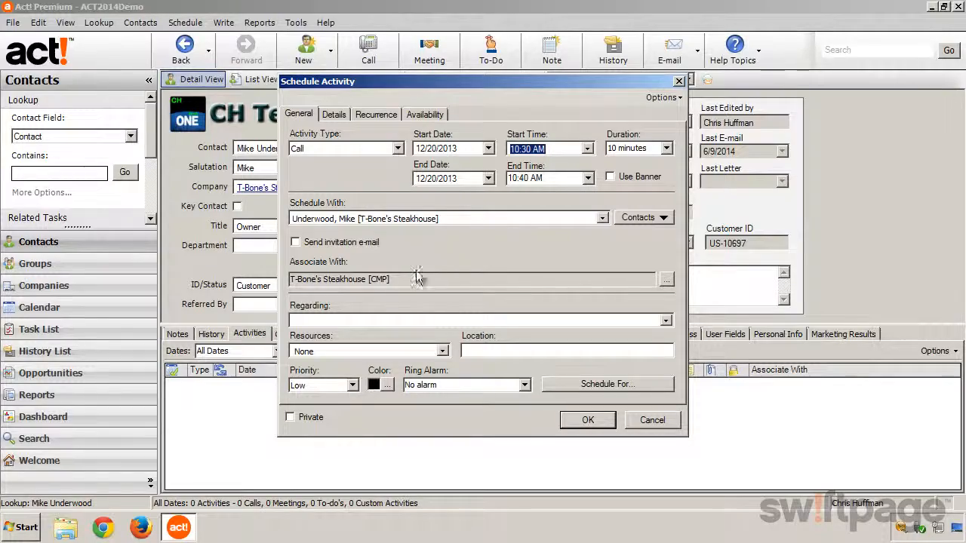
Step: Enter "Call to set up meeting time / travel plans" as the call's subject, set Medium priority and a 15-minute alarm, and save it
{"action": "left_click", "coordinate": [360, 323]}
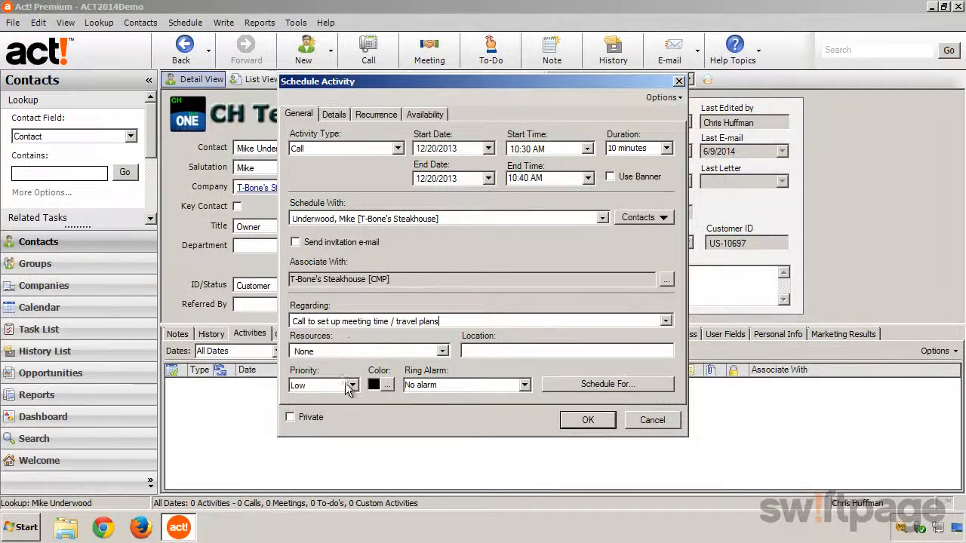
{"action": "left_click", "coordinate": [353, 386]}
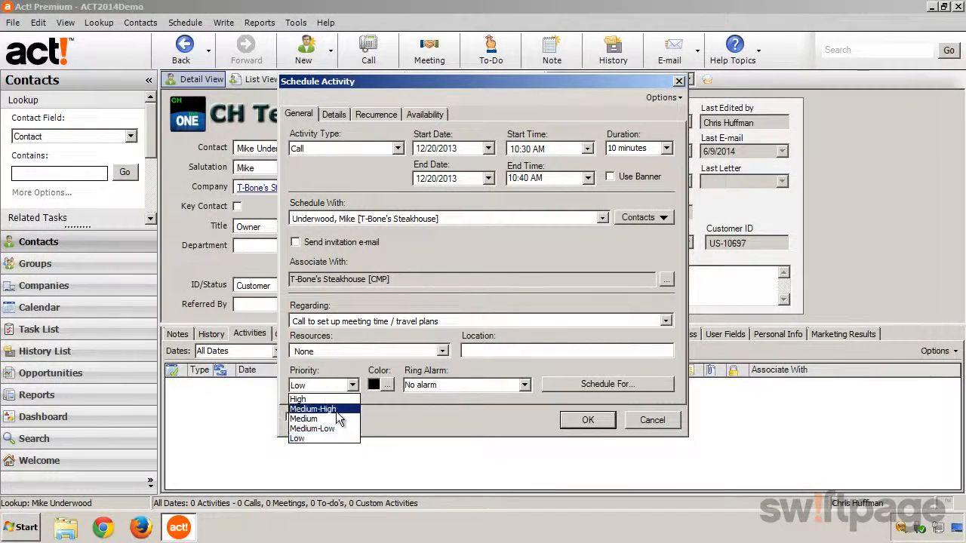
{"action": "left_click", "coordinate": [336, 417]}
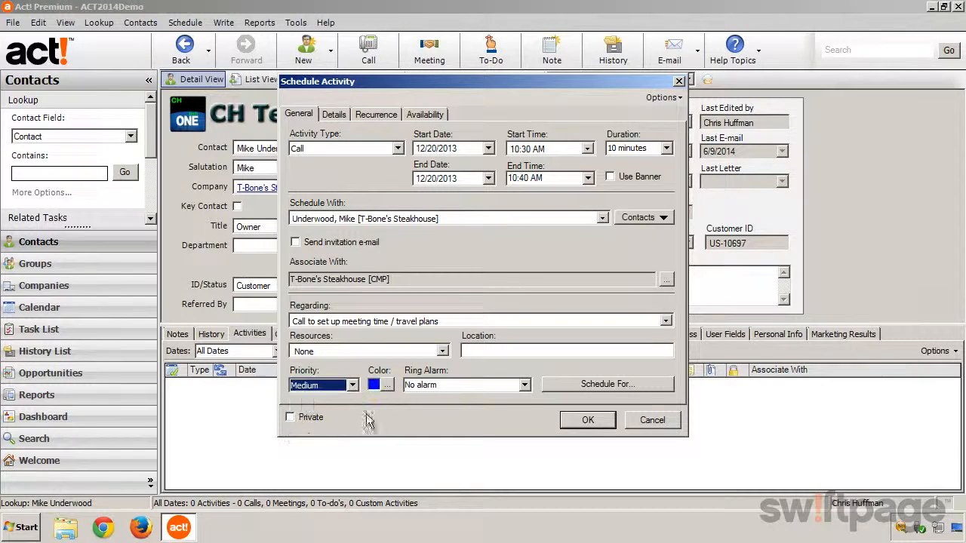
{"action": "left_click", "coordinate": [524, 385]}
{"action": "left_click", "coordinate": [471, 436]}
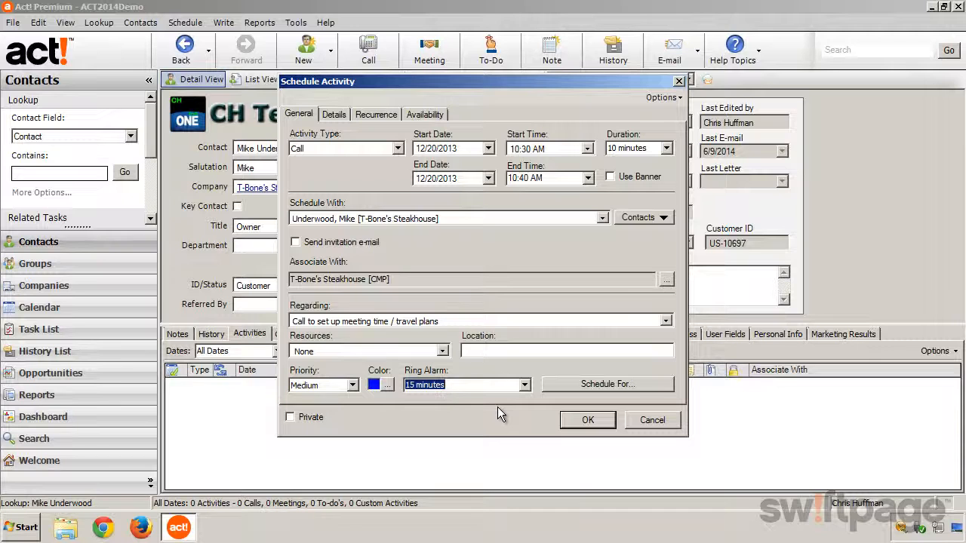
{"action": "left_click", "coordinate": [588, 421]}
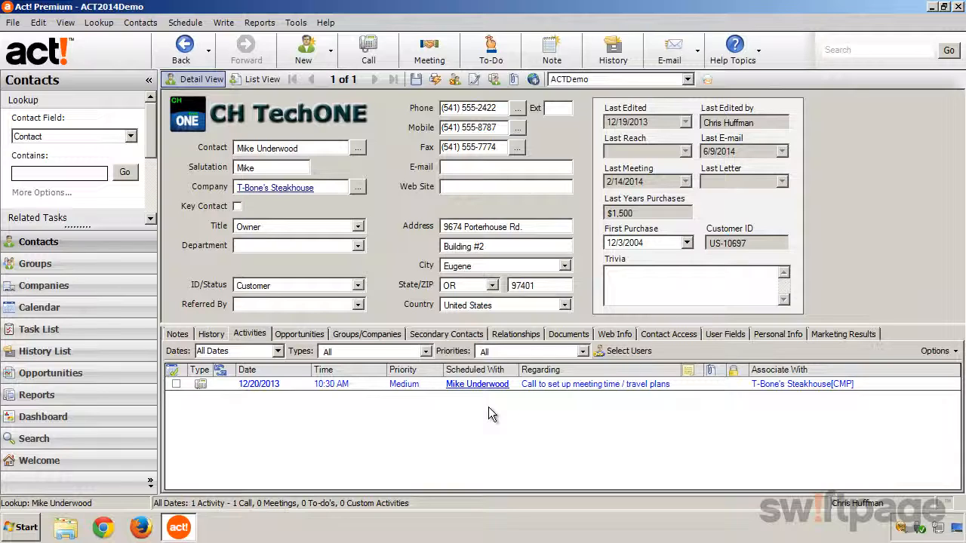
Step: Start scheduling a meeting with the contact for 12/23/2013 at 1:00 PM regarding "Sales Presentation"
{"action": "left_click", "coordinate": [430, 51]}
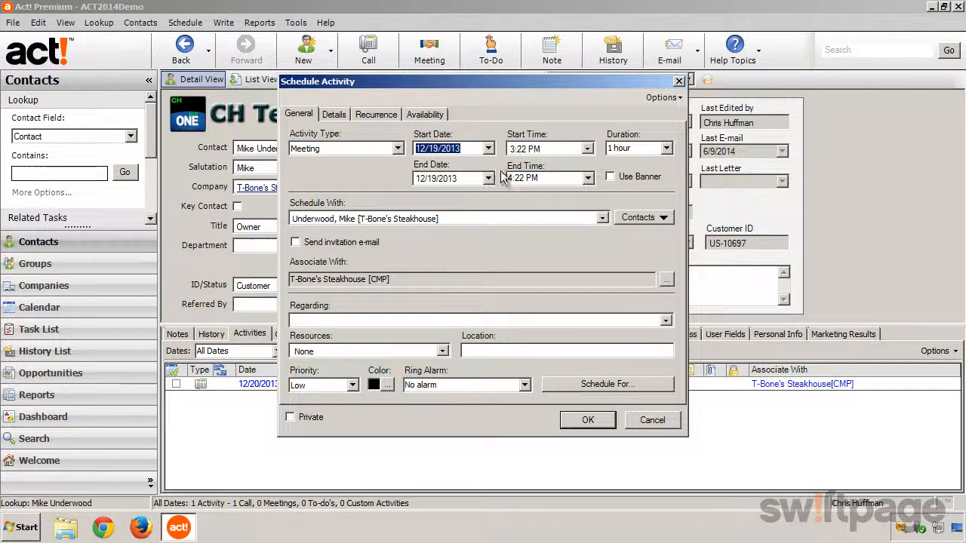
{"action": "left_click", "coordinate": [489, 148]}
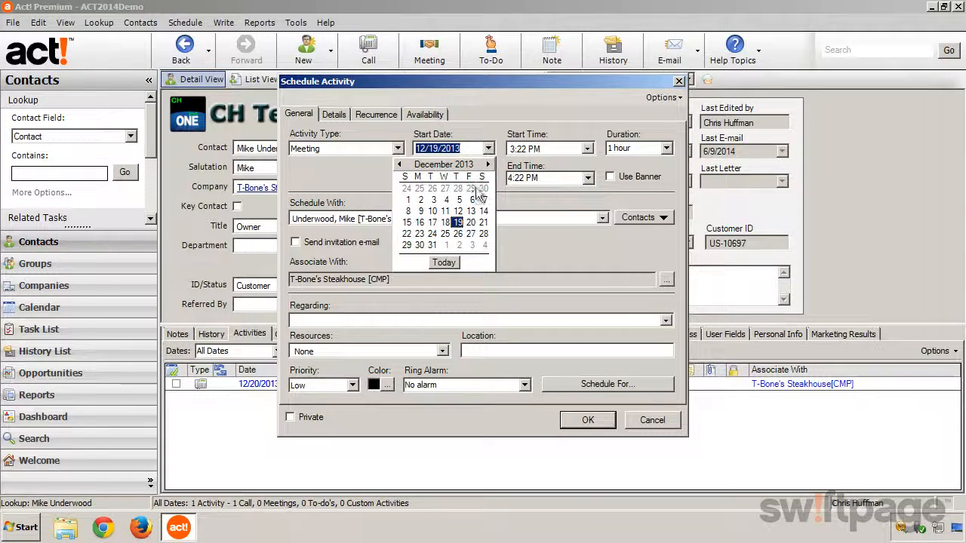
{"action": "left_click", "coordinate": [421, 234]}
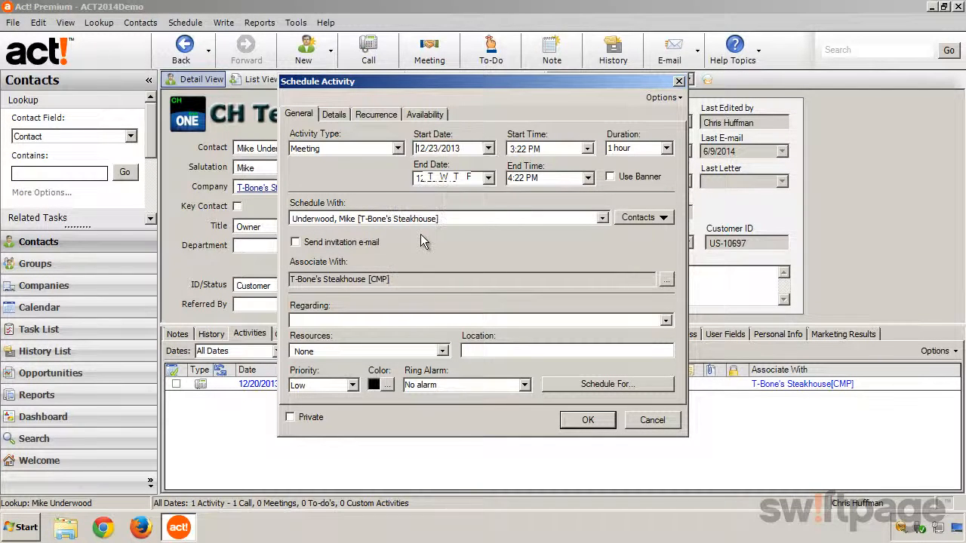
{"action": "left_click", "coordinate": [588, 149]}
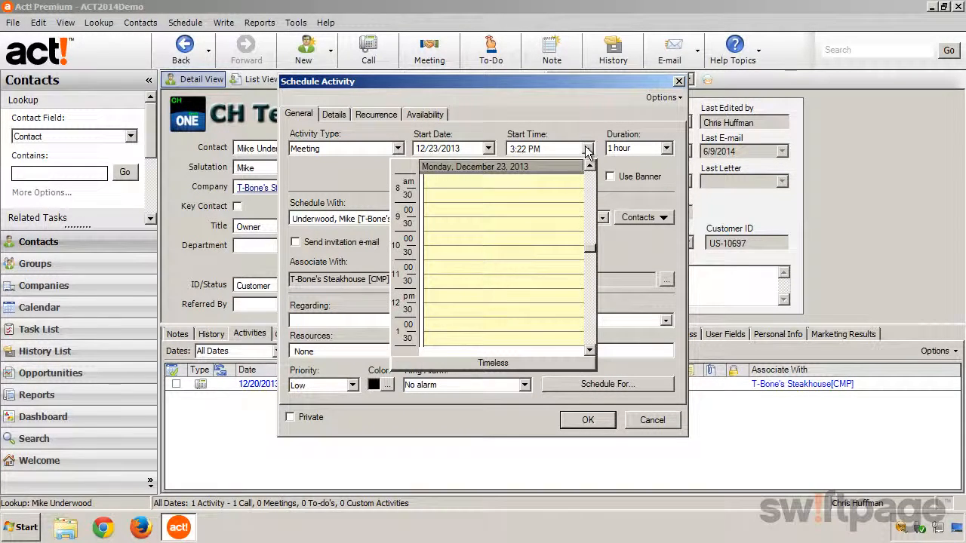
{"action": "left_click", "coordinate": [443, 321]}
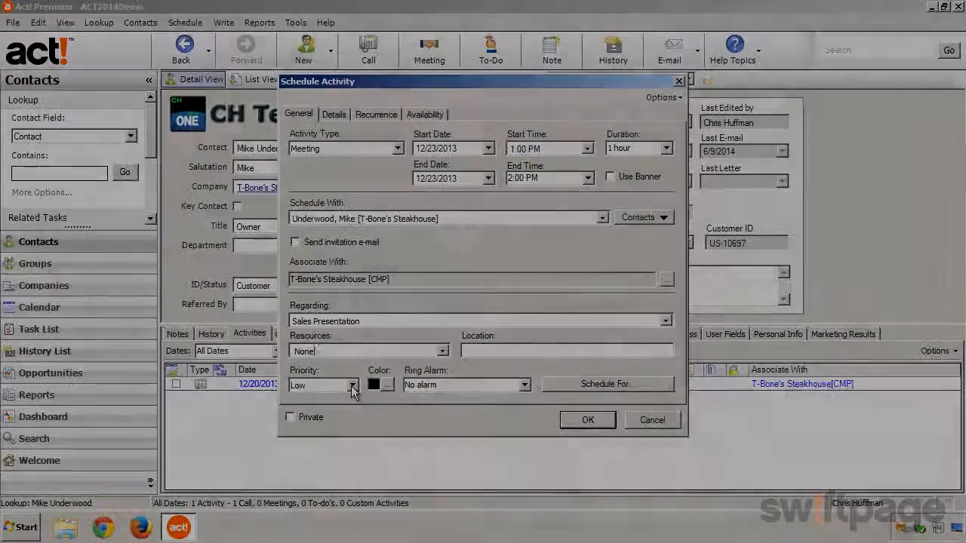
Step: Set the meeting's priority to High and its duration to 3 hours
{"action": "left_click", "coordinate": [352, 386]}
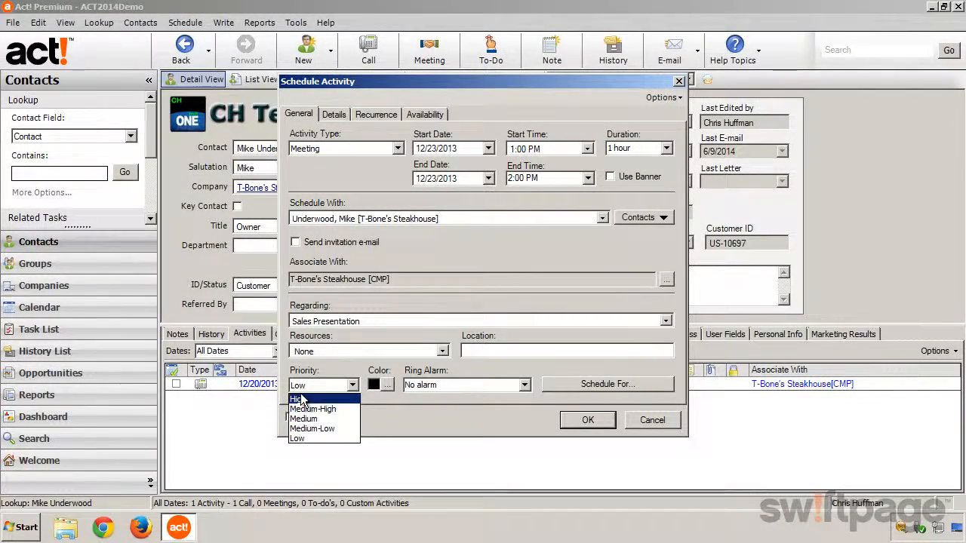
{"action": "left_click", "coordinate": [300, 400]}
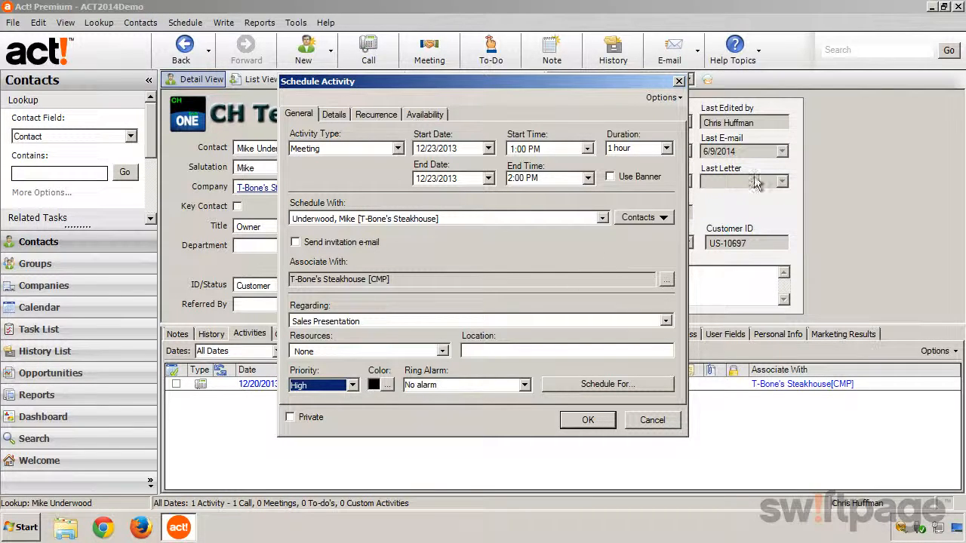
{"action": "left_click", "coordinate": [666, 148]}
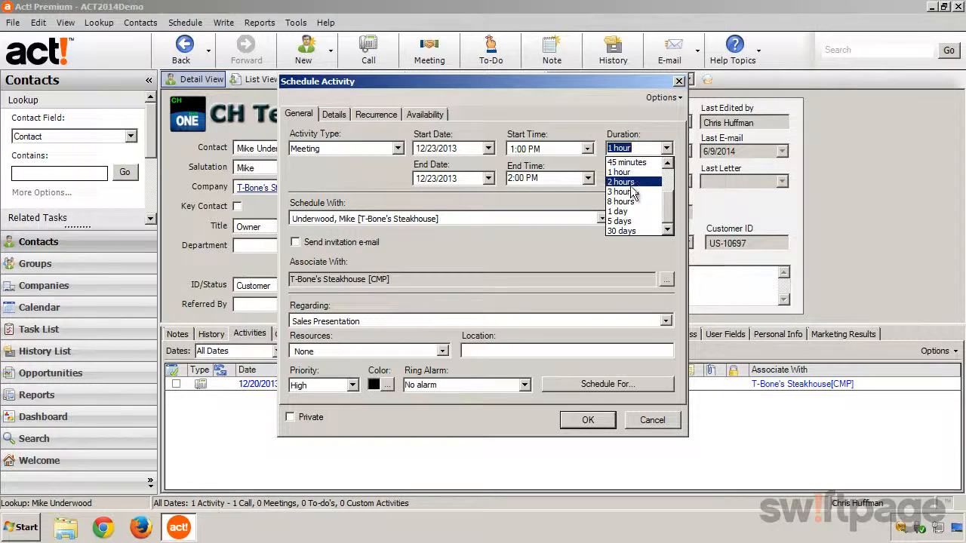
{"action": "left_click", "coordinate": [627, 192]}
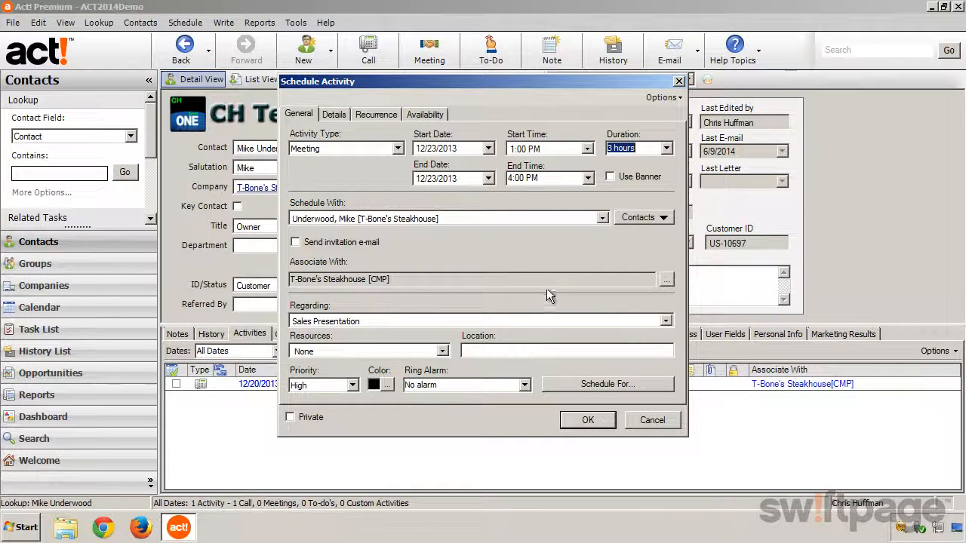
{"action": "left_click", "coordinate": [470, 391]}
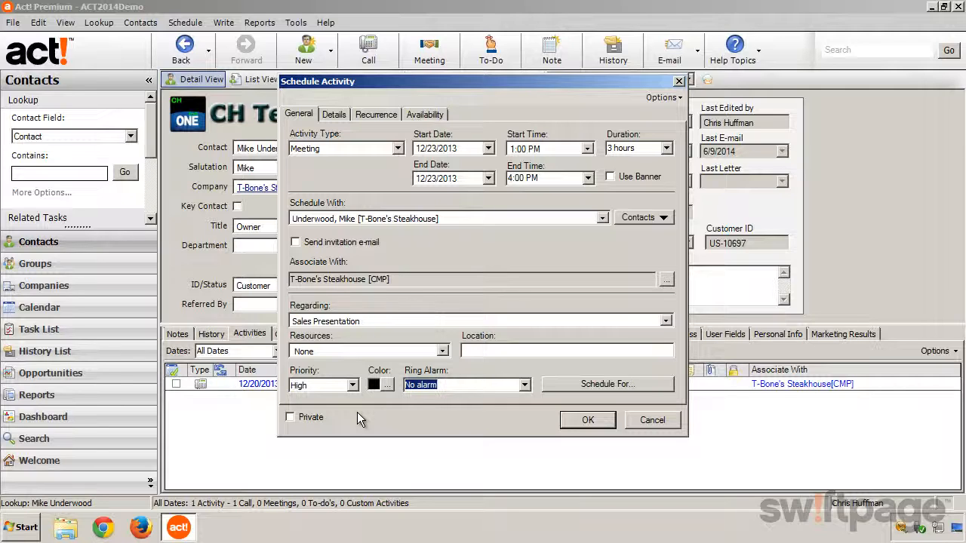
Step: Turn on the invitation e-mail for the meeting, save the meeting, and dismiss the notice
{"action": "left_click", "coordinate": [295, 242]}
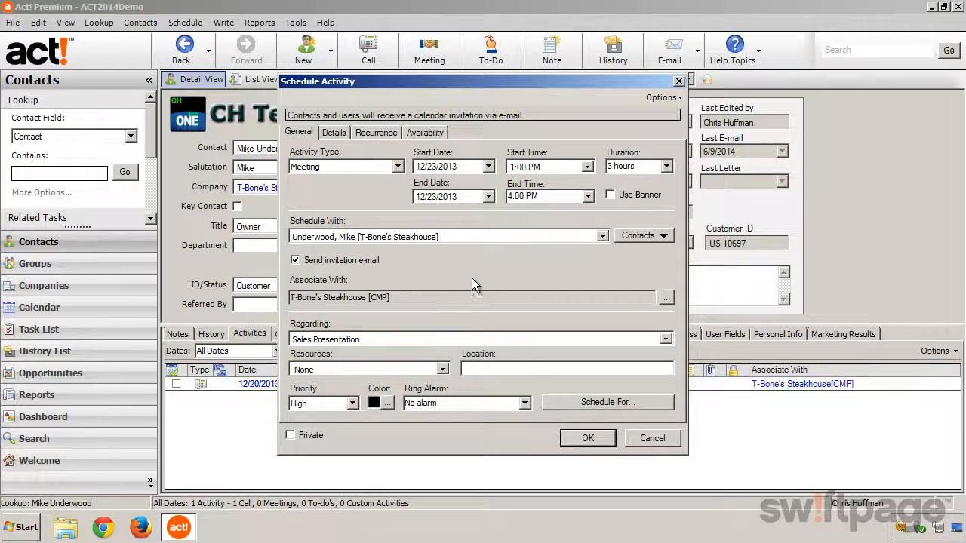
{"action": "left_click", "coordinate": [582, 438]}
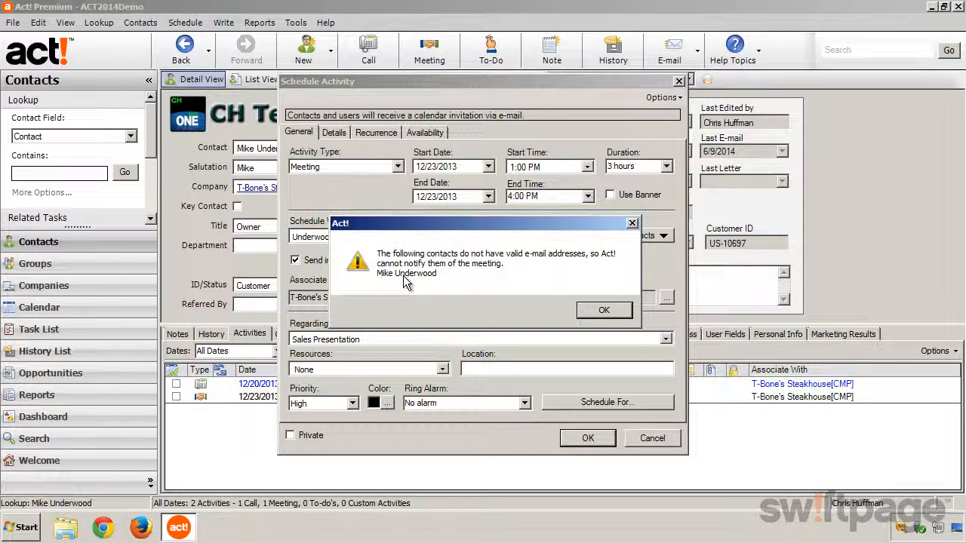
{"action": "left_click", "coordinate": [603, 310]}
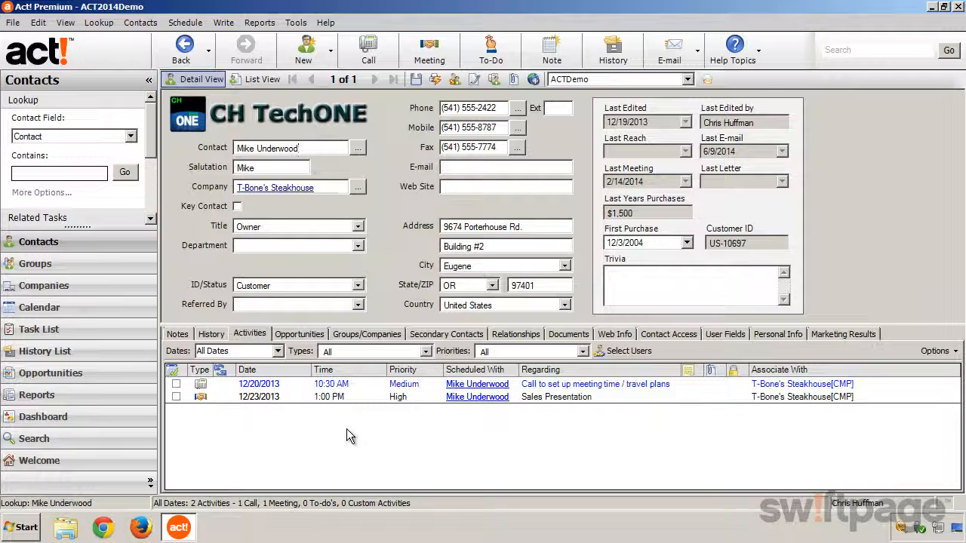
Step: Open the task list and view the details of the 12/17/2013 thank-you letter to-do, closing it without changes
{"action": "key", "text": "alt"}
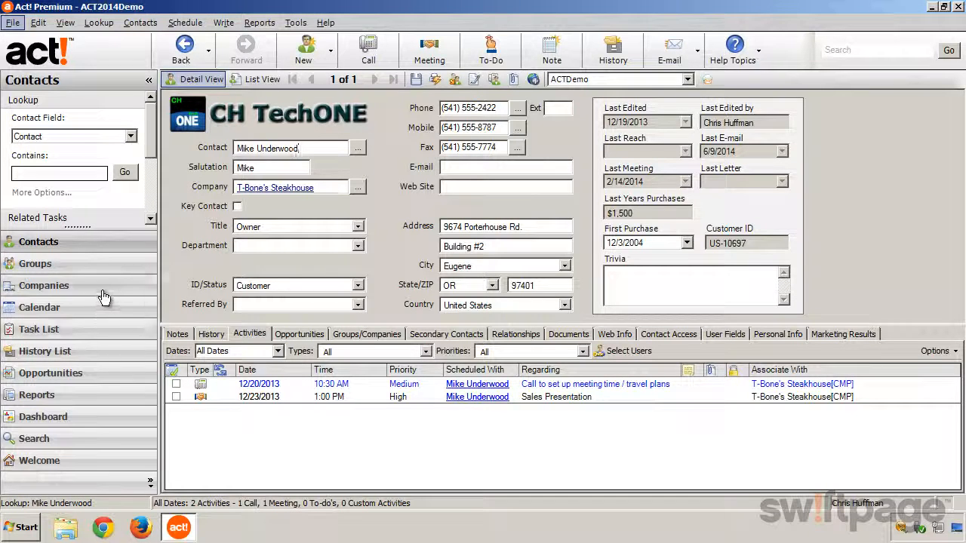
{"action": "left_click", "coordinate": [87, 332]}
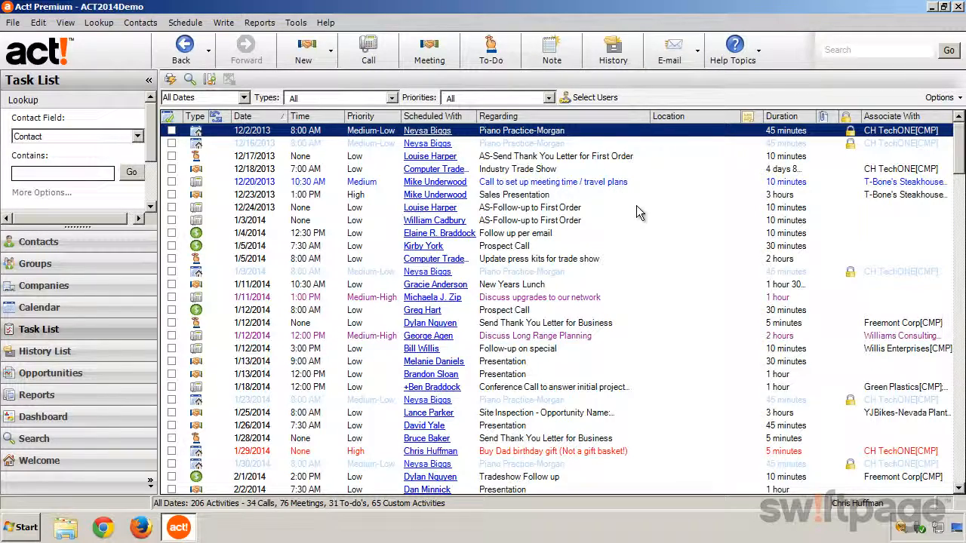
{"action": "left_click", "coordinate": [491, 157]}
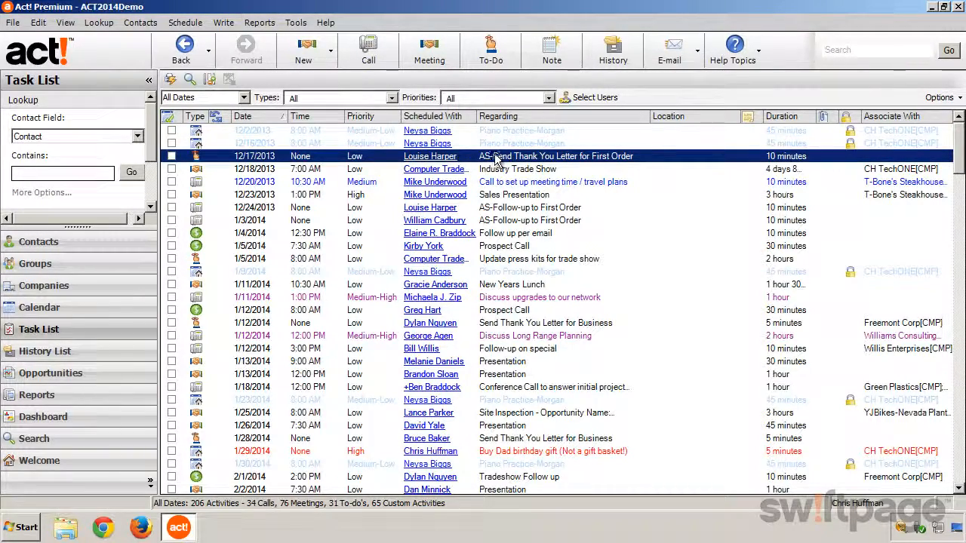
{"action": "double_click", "coordinate": [487, 156]}
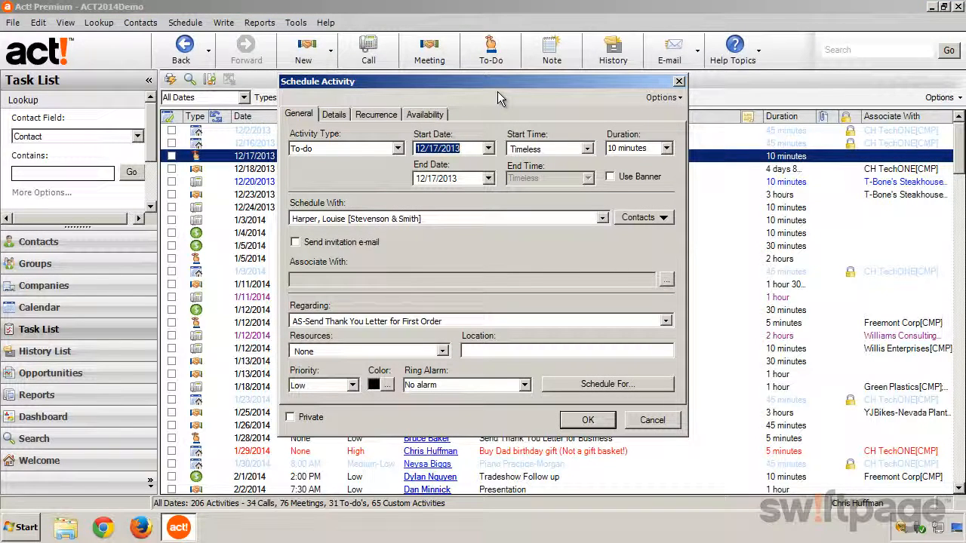
{"action": "left_click", "coordinate": [650, 422]}
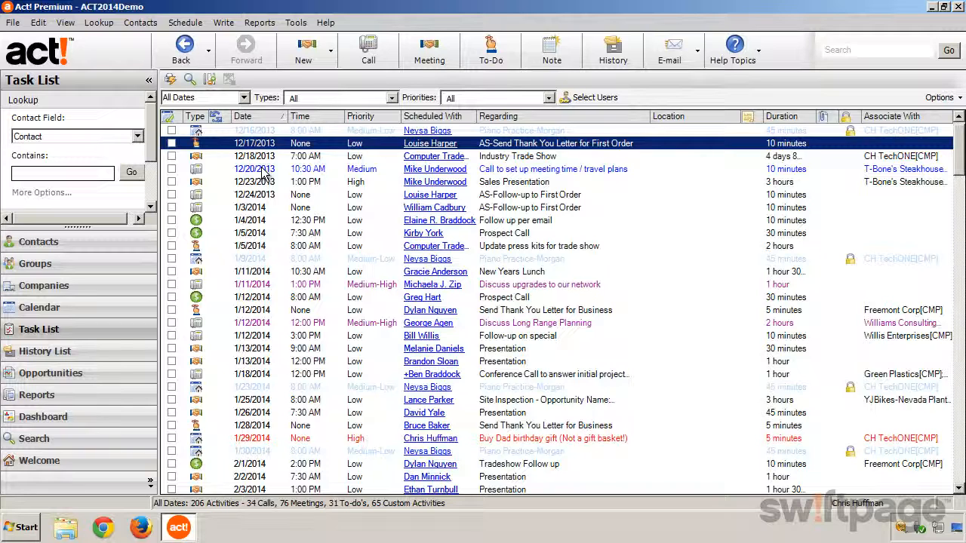
Step: Clear the 12/20/2013 call as Call Completed, adding a details note that the contact is all set for the presentation
{"action": "left_click", "coordinate": [171, 170]}
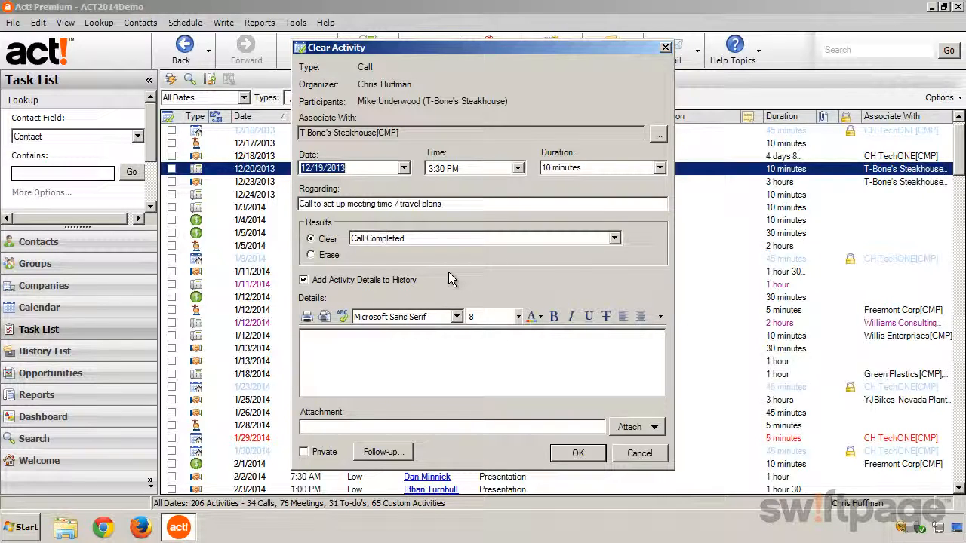
{"action": "key", "text": "alt"}
{"action": "left_click", "coordinate": [378, 363]}
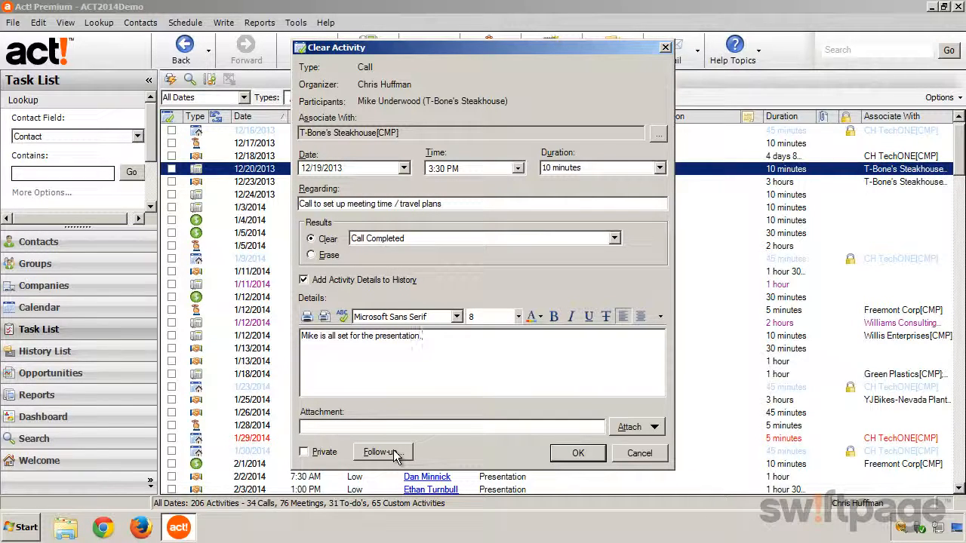
{"action": "left_click", "coordinate": [578, 455]}
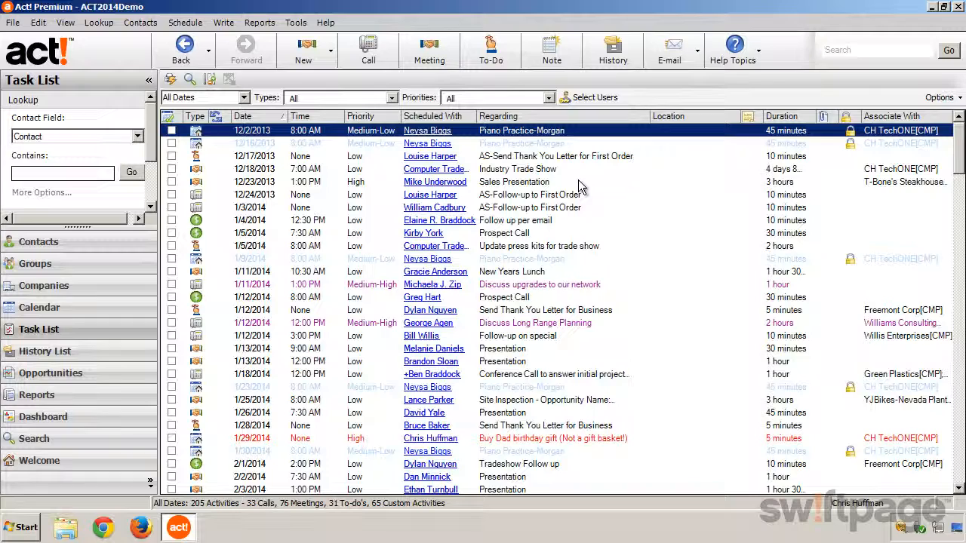
Step: Return to the contact's record and view its history for the cleared call
{"action": "left_click", "coordinate": [110, 245]}
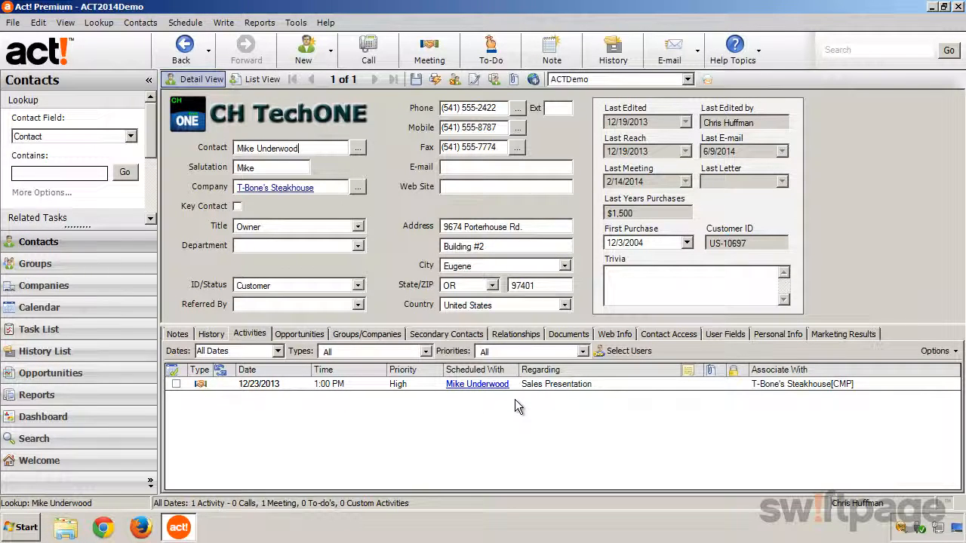
{"action": "left_click", "coordinate": [211, 337]}
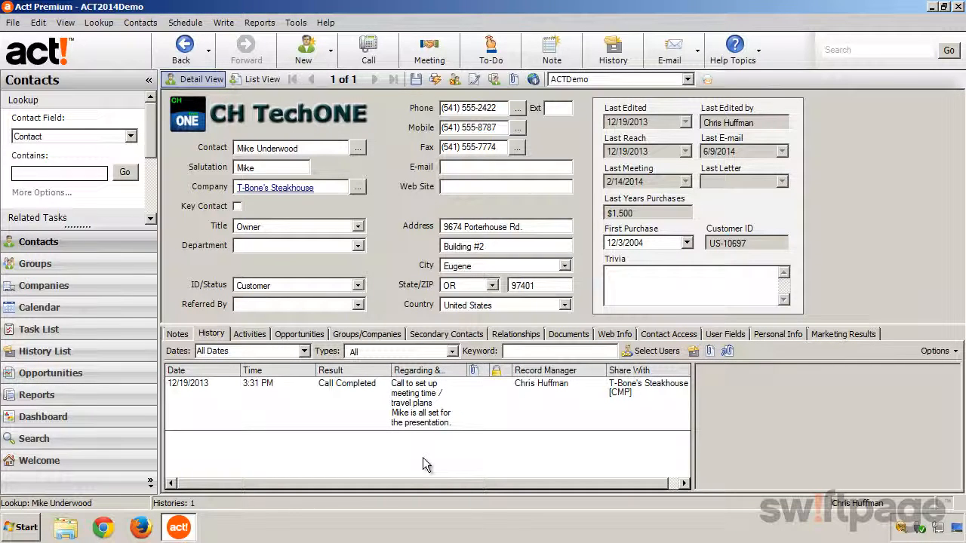
{"action": "key", "text": "alt"}
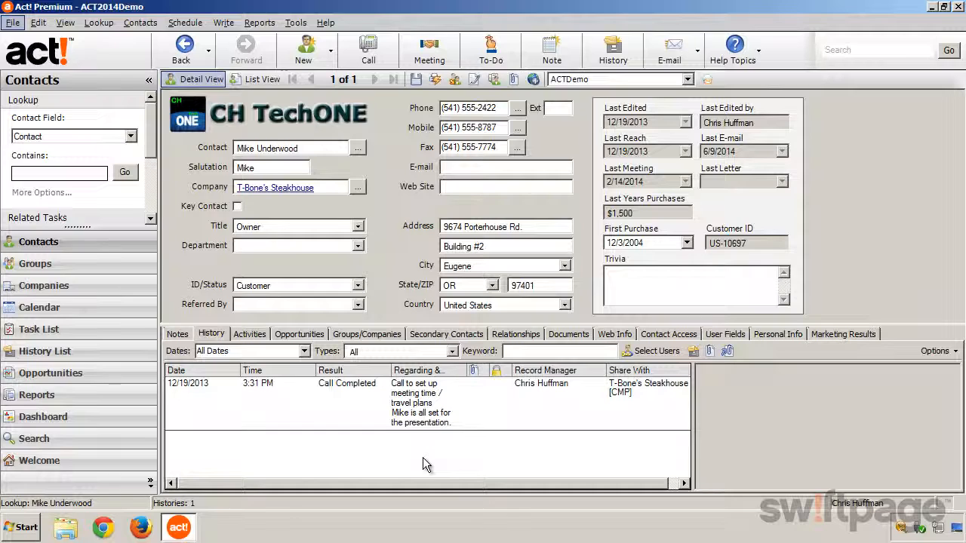